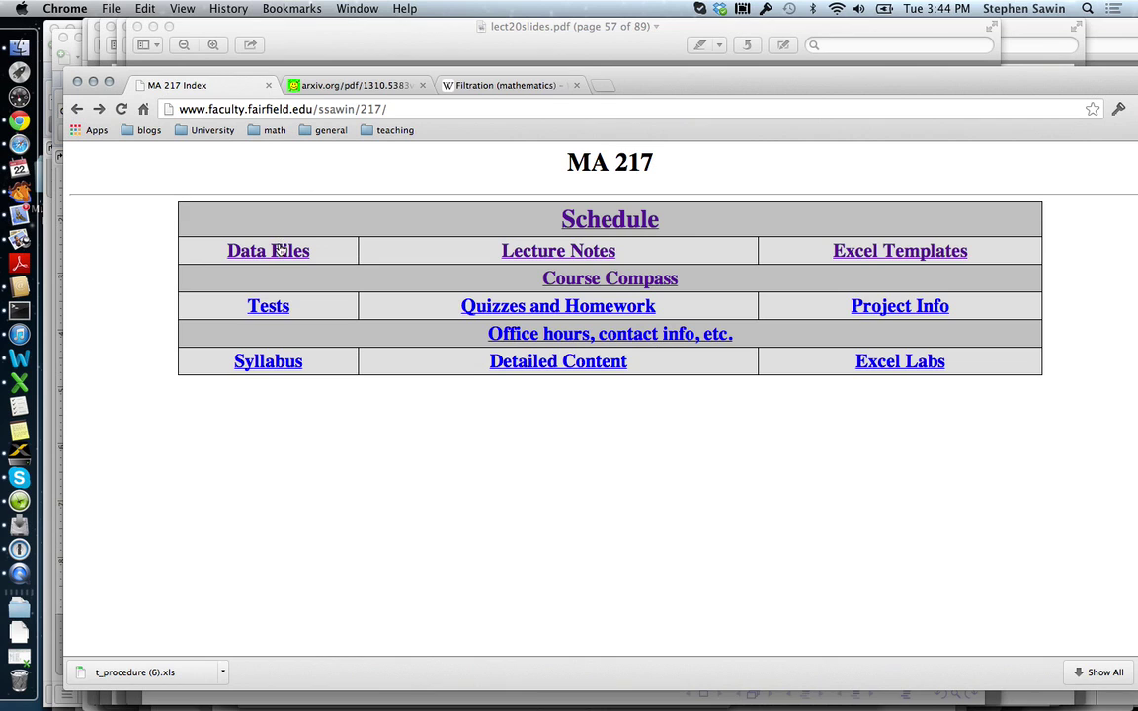
- Download and open fla_student_survey.XLS from the course's Data Files page, and copy its whole TV column (column H)
{"action": "left_click", "coordinate": [268, 248]}
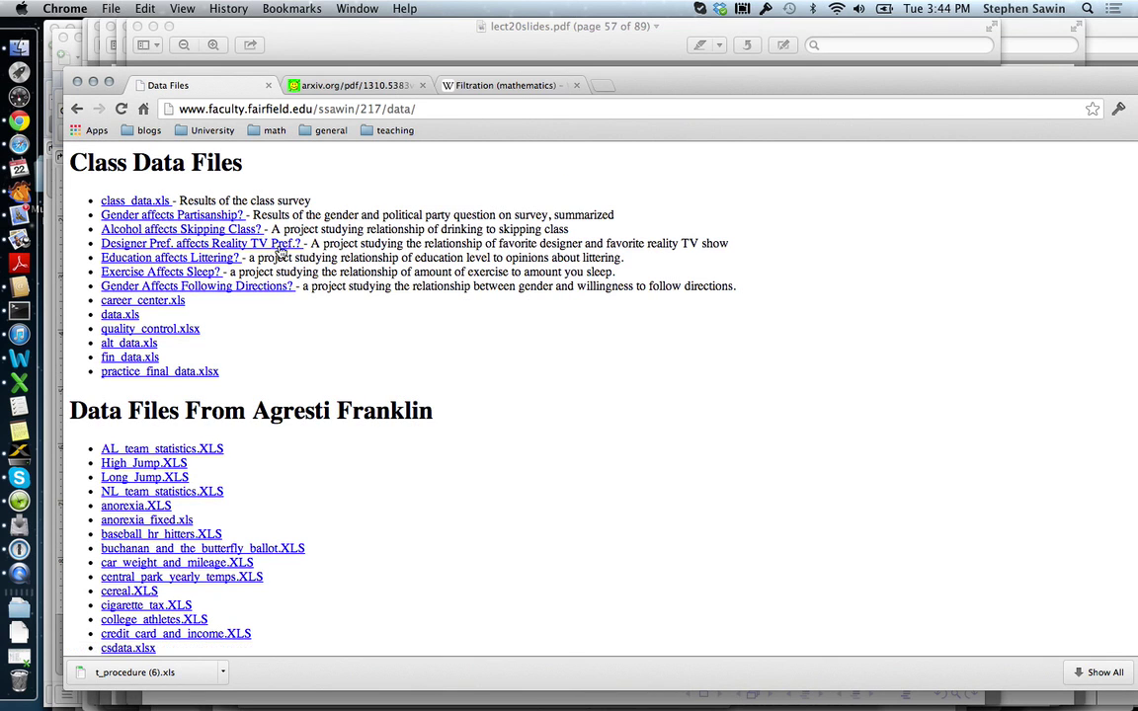
{"action": "scroll", "coordinate": [332, 289], "scroll_direction": "down", "scroll_amount": 3}
{"action": "scroll", "coordinate": [332, 288], "scroll_direction": "down", "scroll_amount": 5}
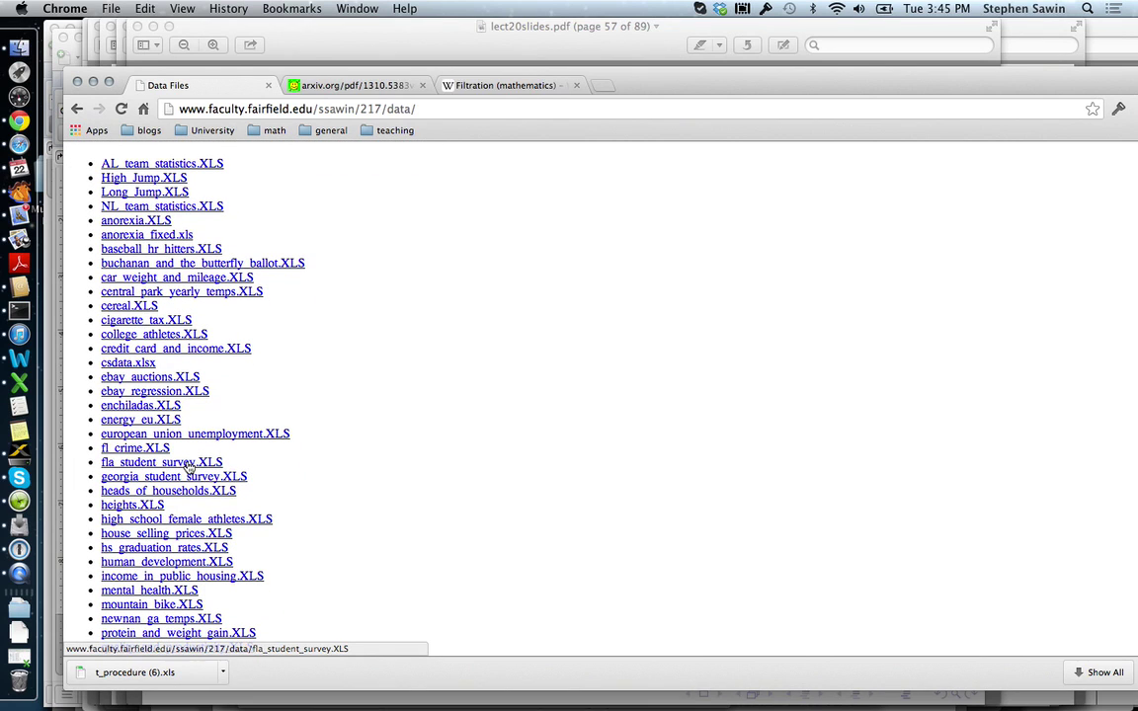
{"action": "left_click", "coordinate": [187, 466]}
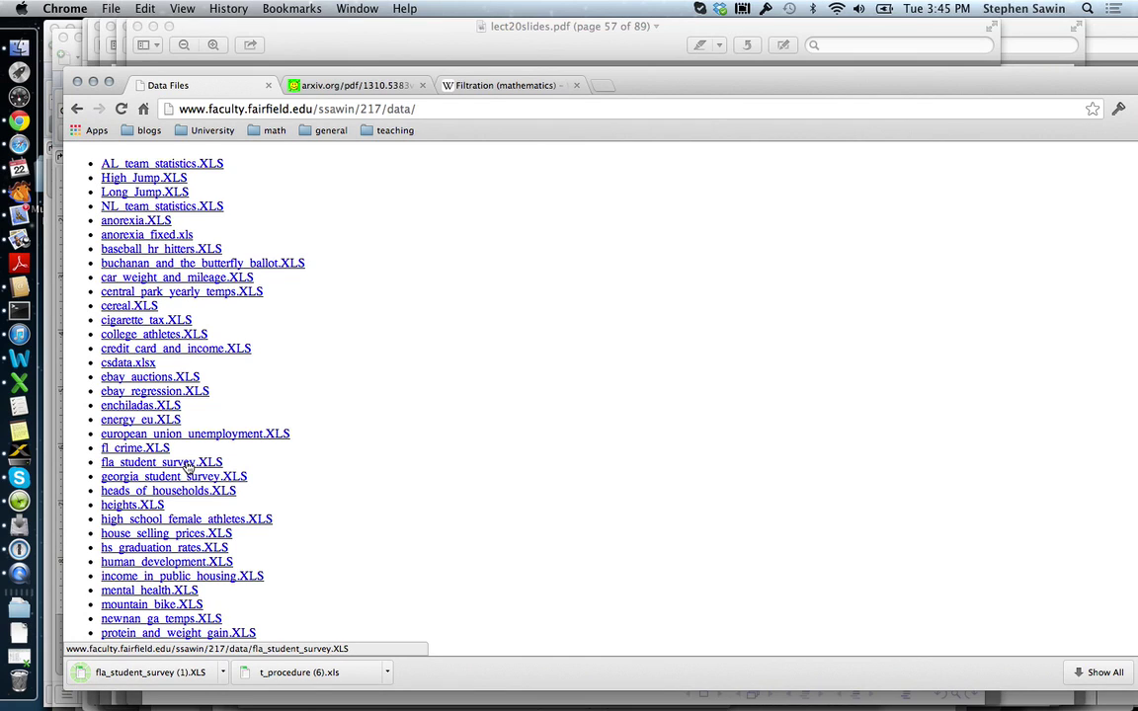
{"action": "left_click", "coordinate": [184, 673]}
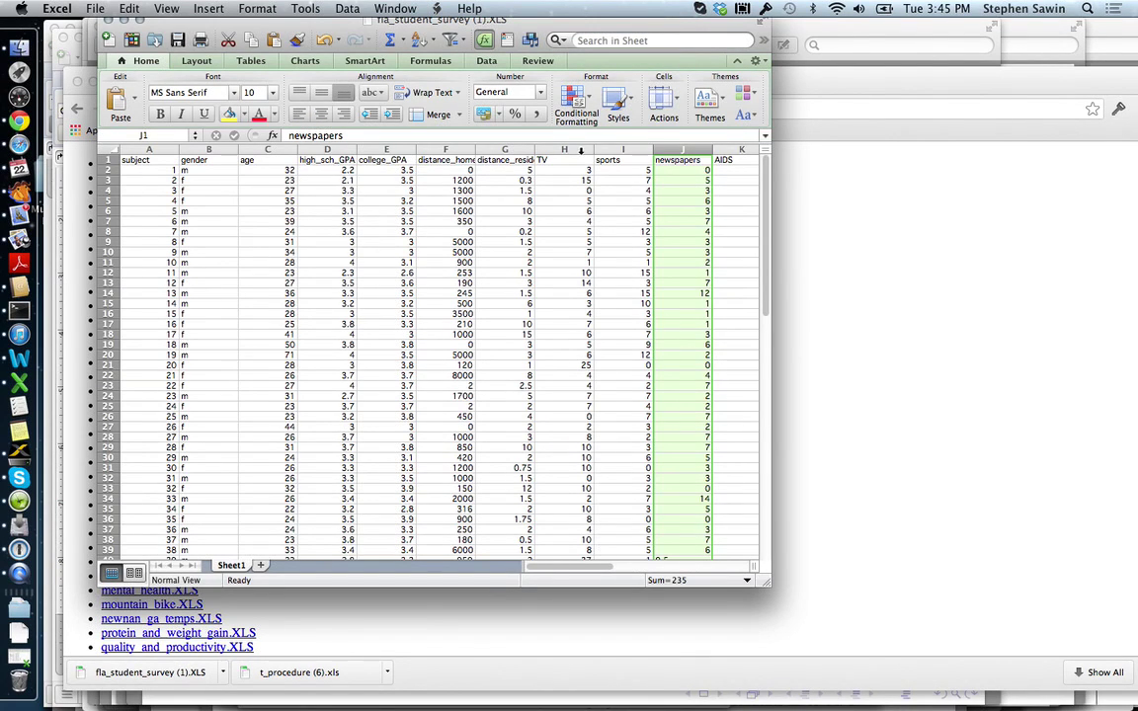
{"action": "left_click", "coordinate": [580, 149]}
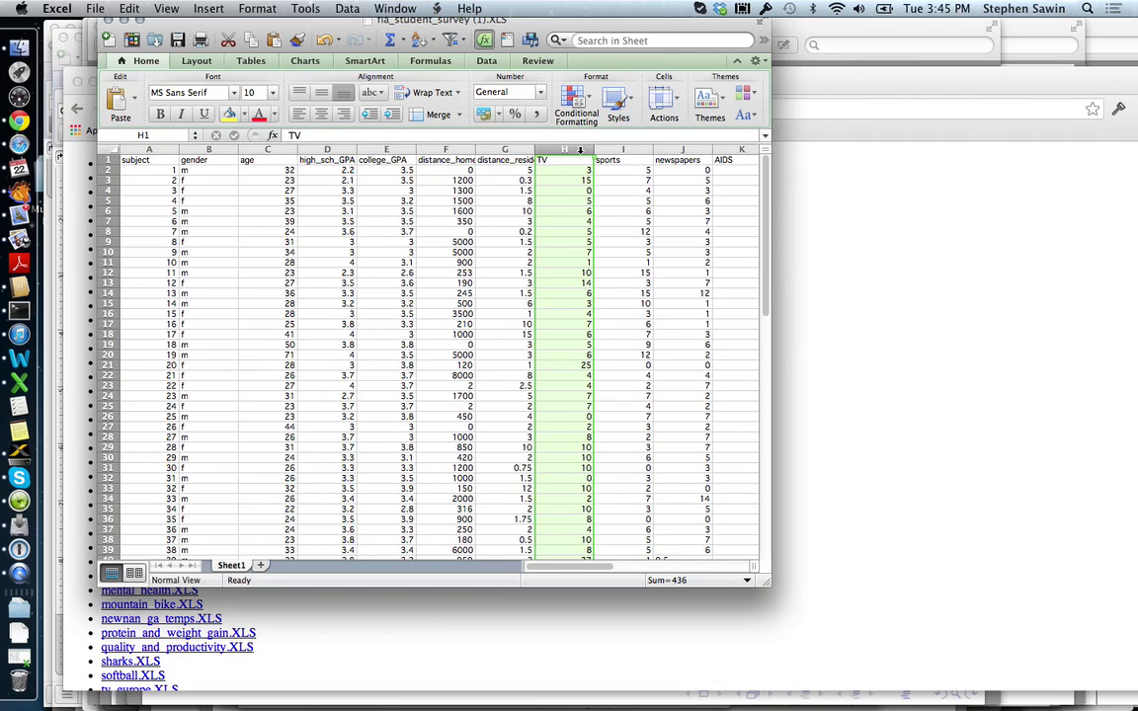
{"action": "key", "text": "super+c"}
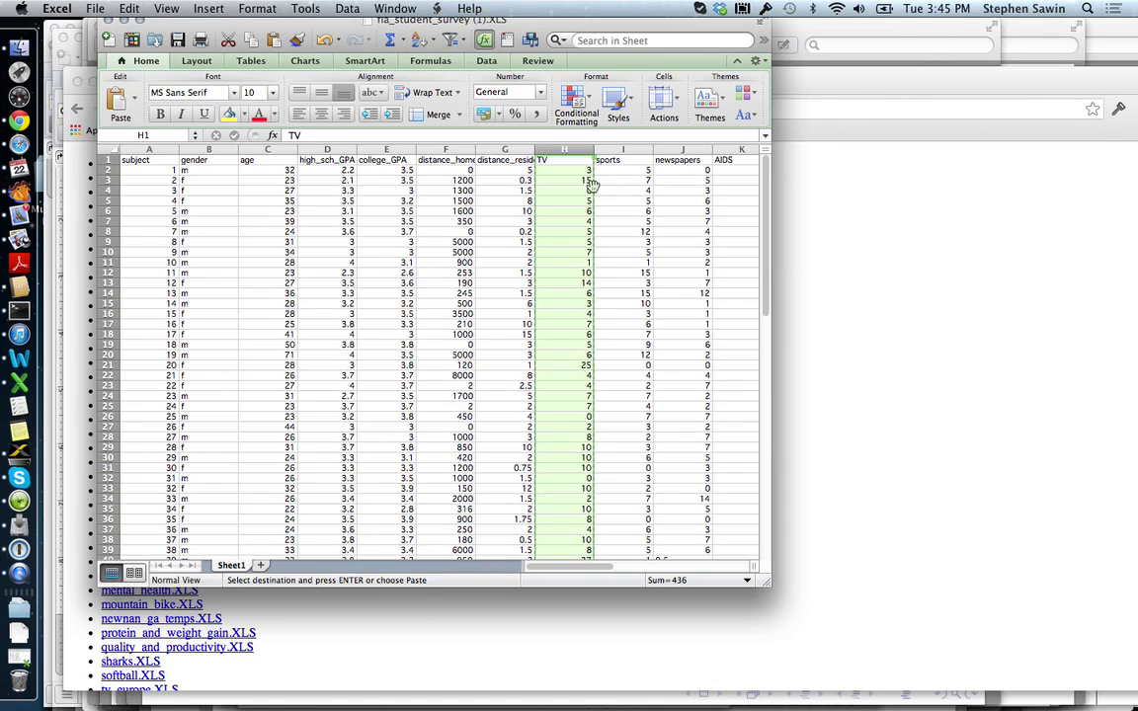
- Return to the course site in Chrome, then download and open the One Sample Mean (t procedure) Excel template
{"action": "left_click", "coordinate": [866, 272]}
{"action": "left_click", "coordinate": [78, 110]}
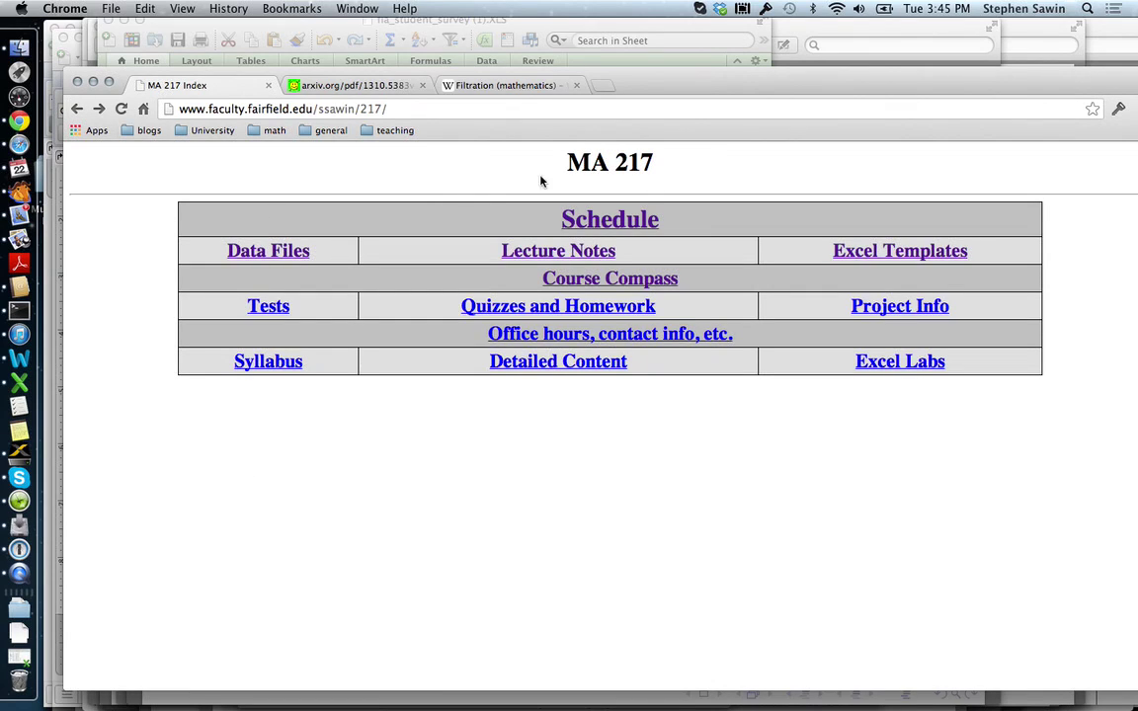
{"action": "left_click", "coordinate": [922, 256]}
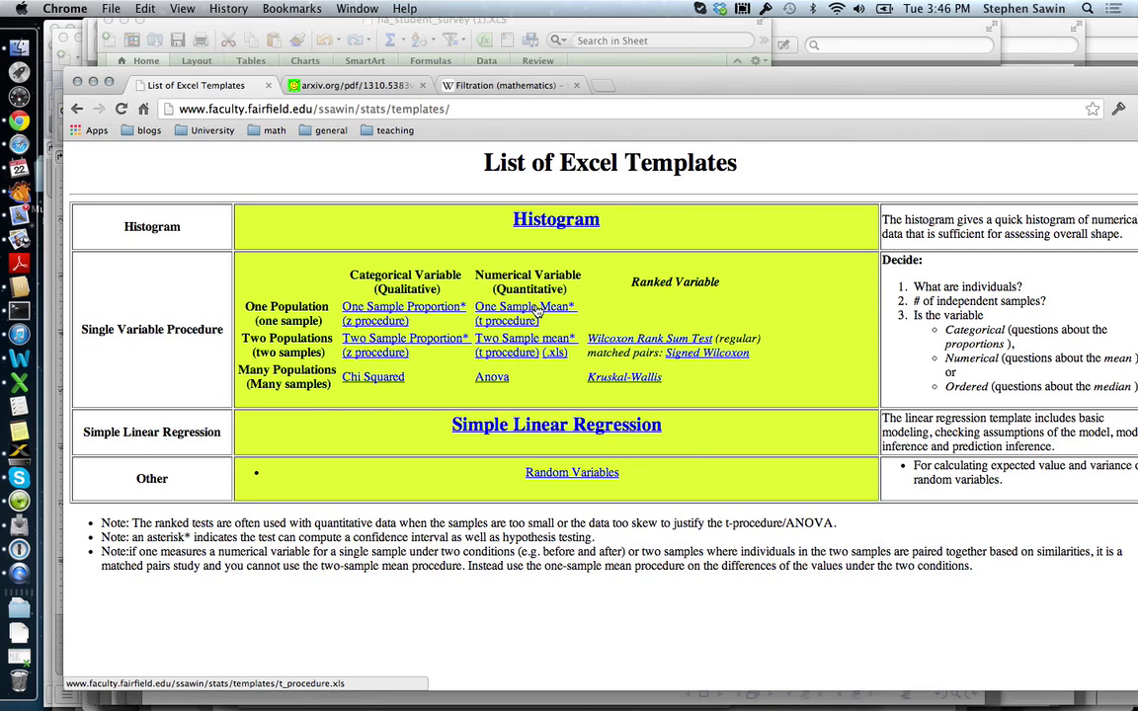
{"action": "left_click", "coordinate": [537, 310]}
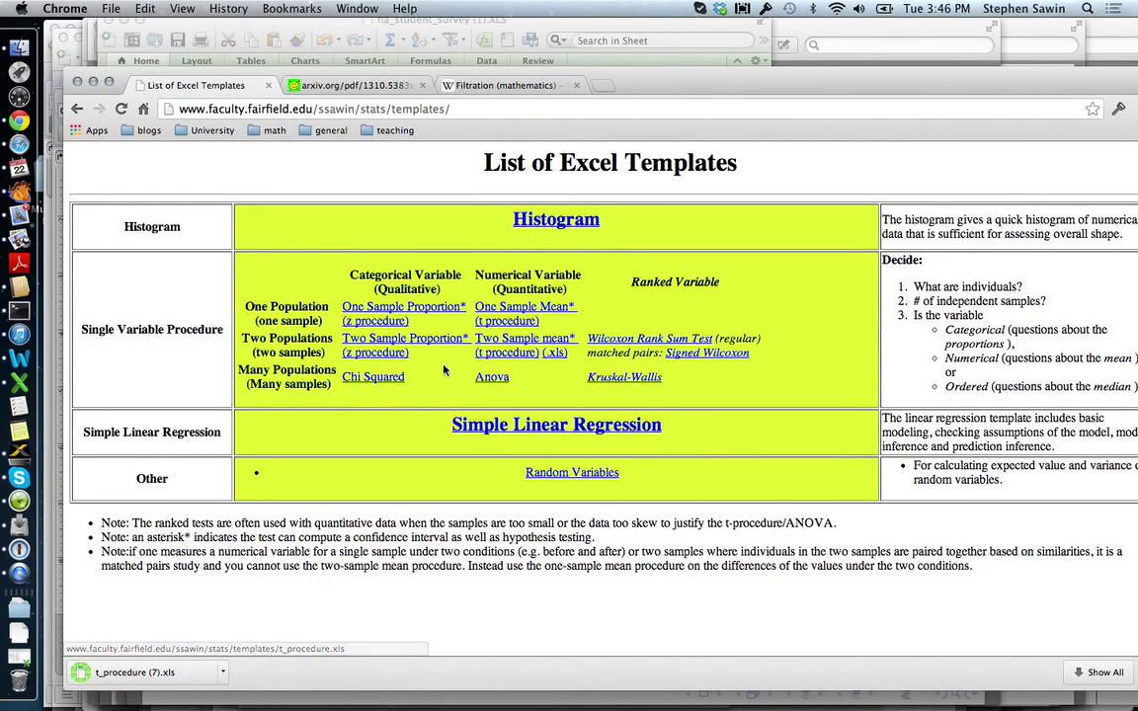
{"action": "left_click", "coordinate": [102, 676]}
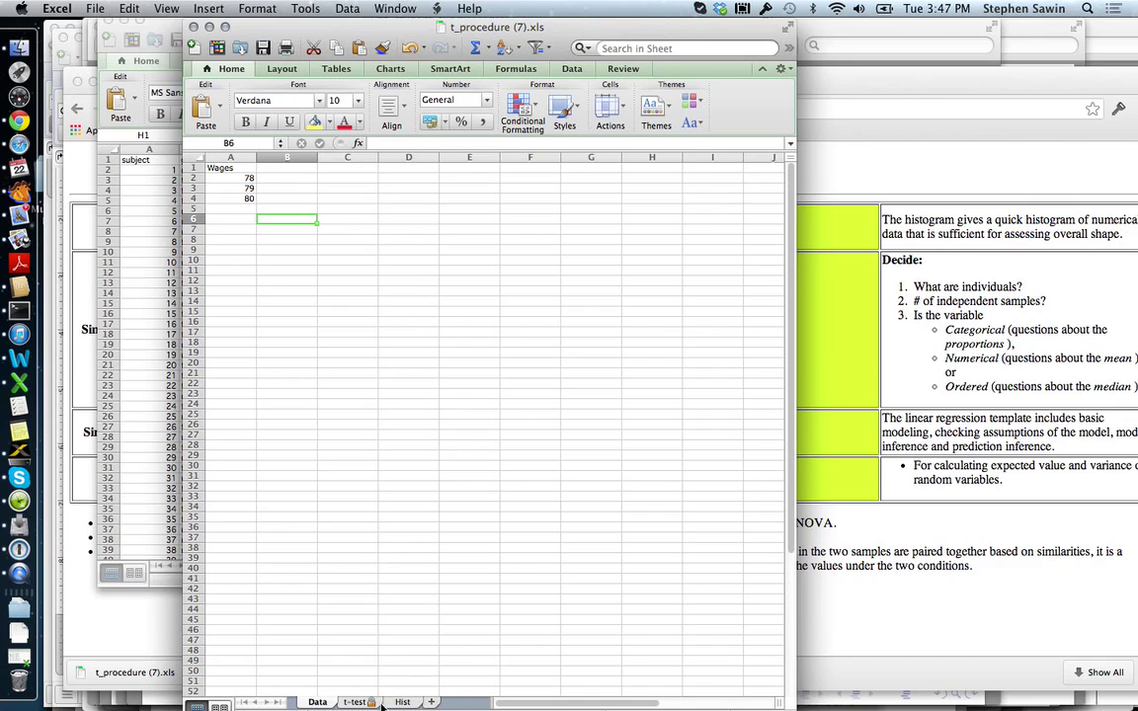
- Enlarge the template window and paste the copied TV data over the Wages column (column A) of the Data sheet
{"action": "left_click", "coordinate": [225, 28]}
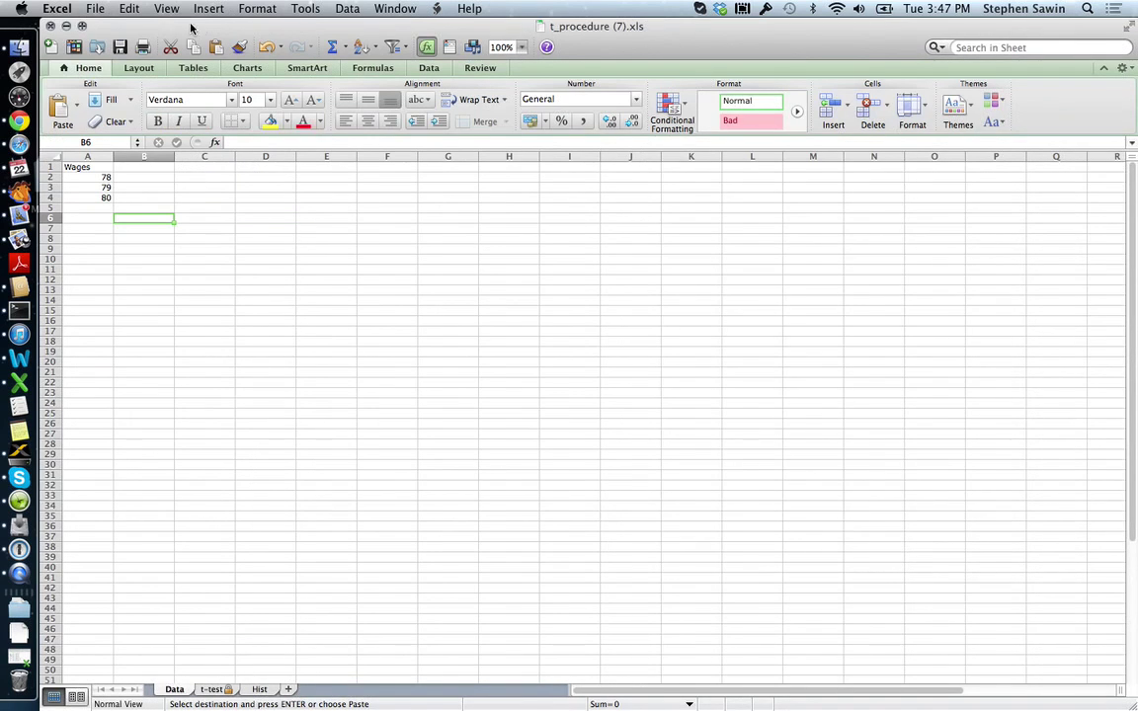
{"action": "left_click_drag", "start_coordinate": [193, 28], "coordinate": [303, 24]}
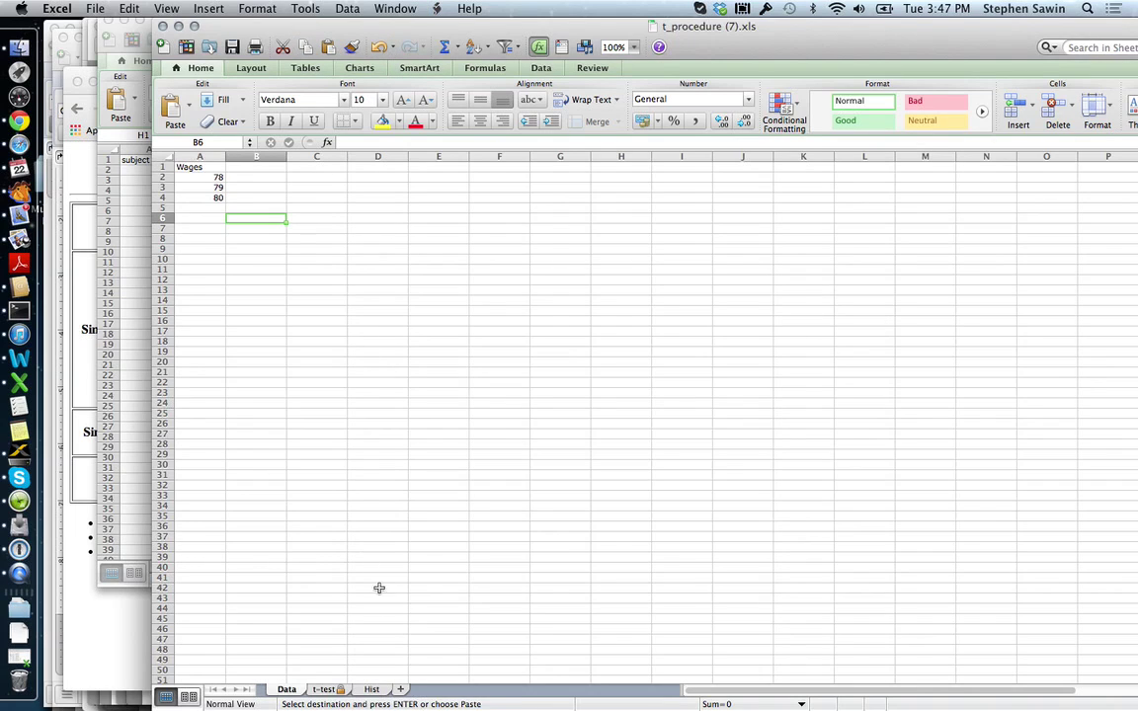
{"action": "left_click", "coordinate": [198, 158]}
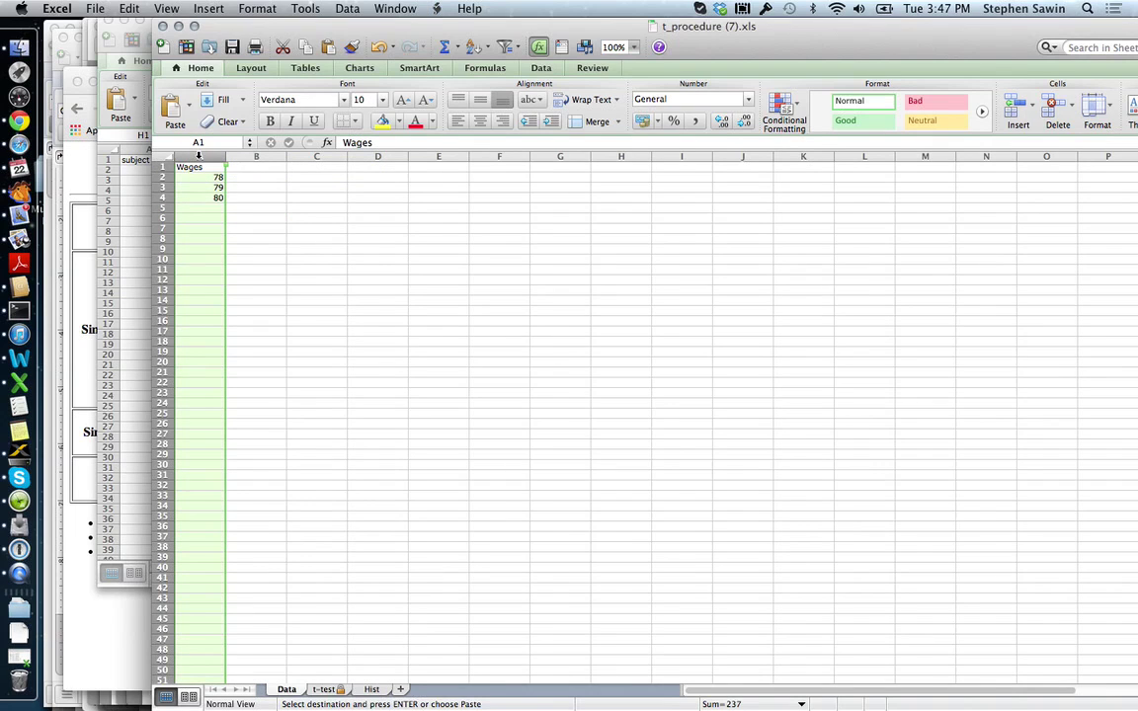
{"action": "key", "text": "super+v"}
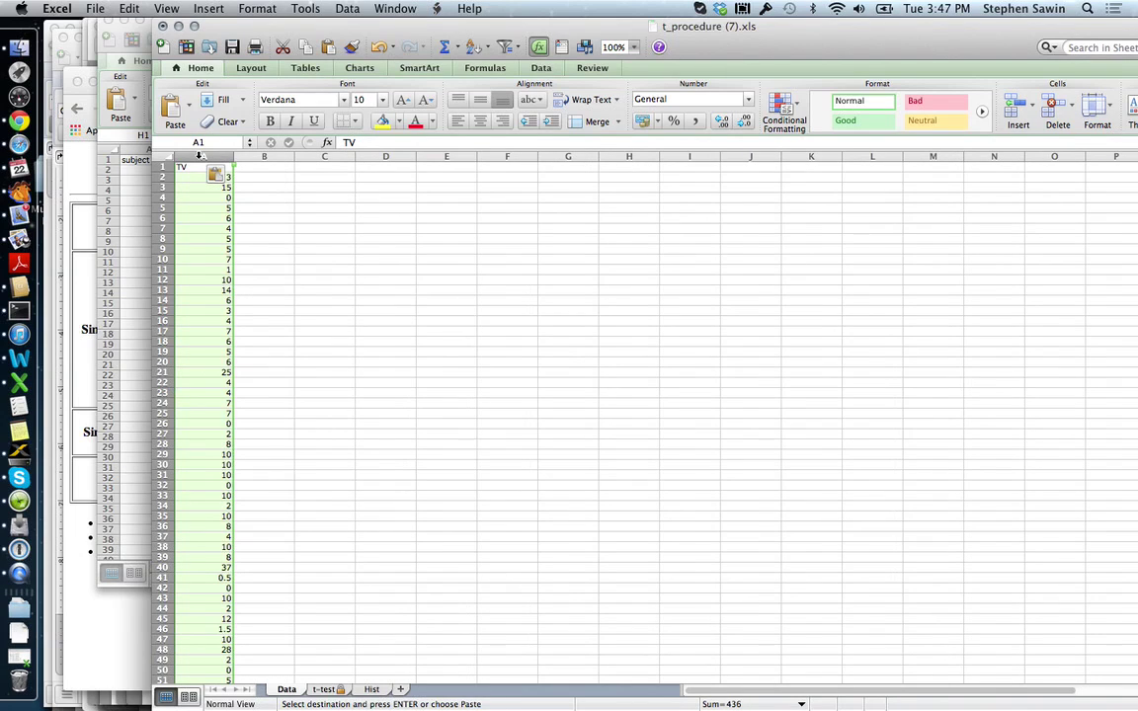
- Set the confidence level to 90% on the template's t-test sheet
{"action": "left_click", "coordinate": [323, 689]}
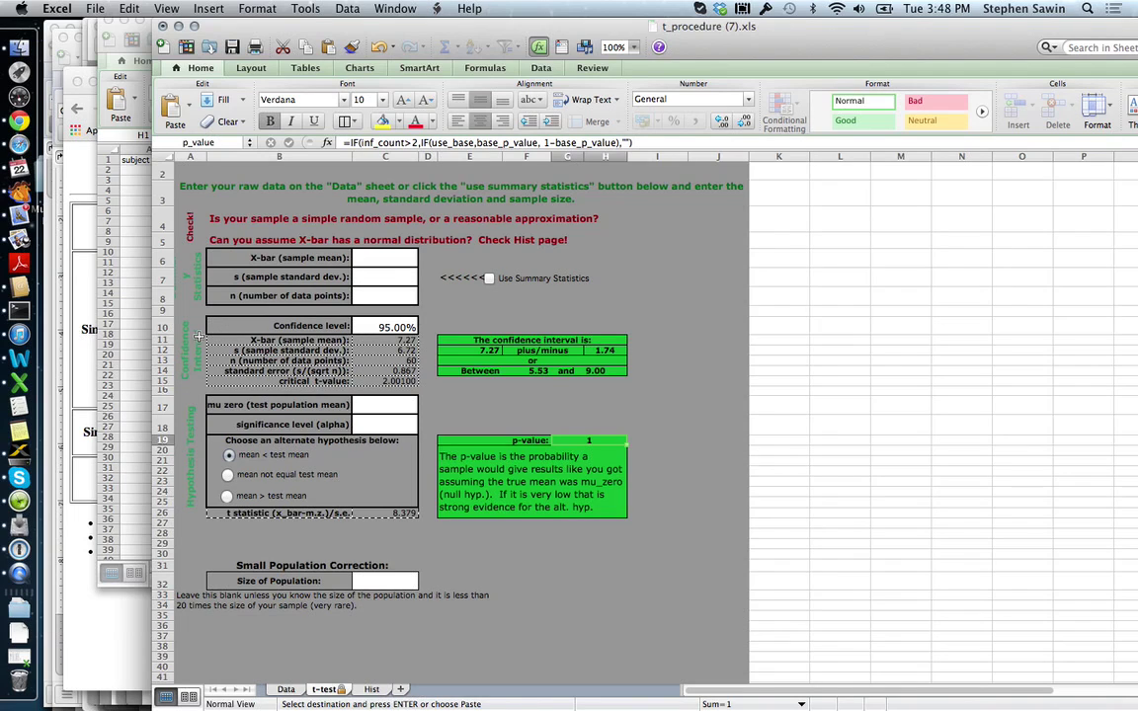
{"action": "left_click", "coordinate": [397, 327]}
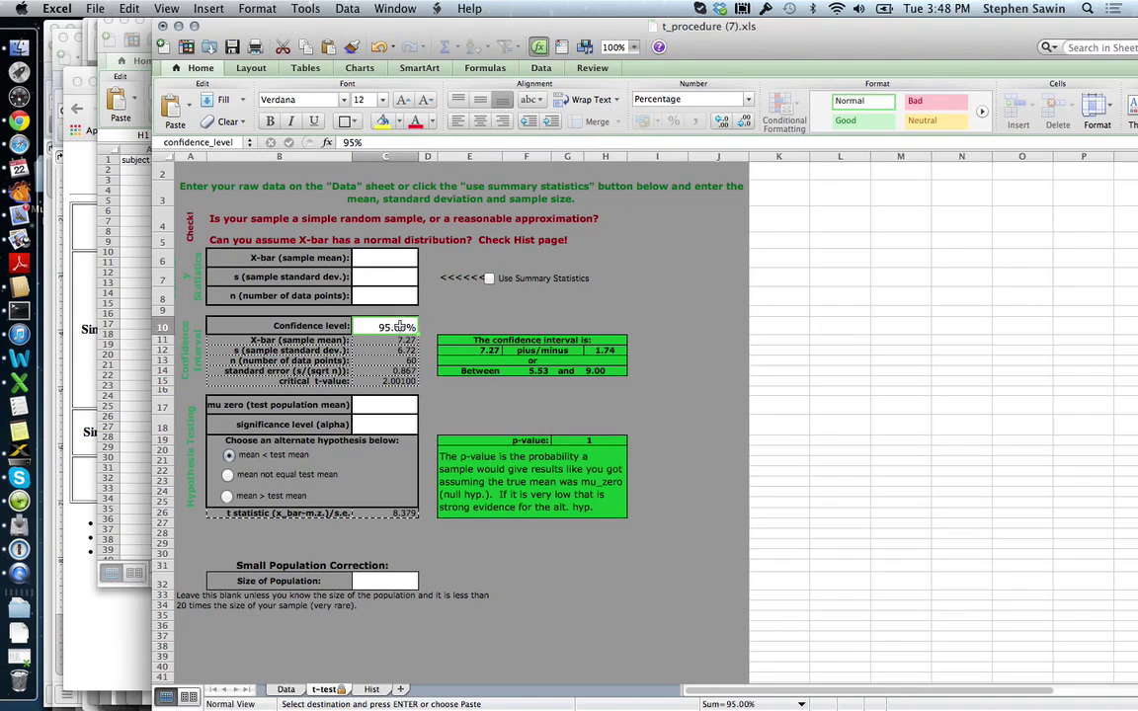
{"action": "double_click", "coordinate": [397, 327]}
{"action": "type", "text": "0"}
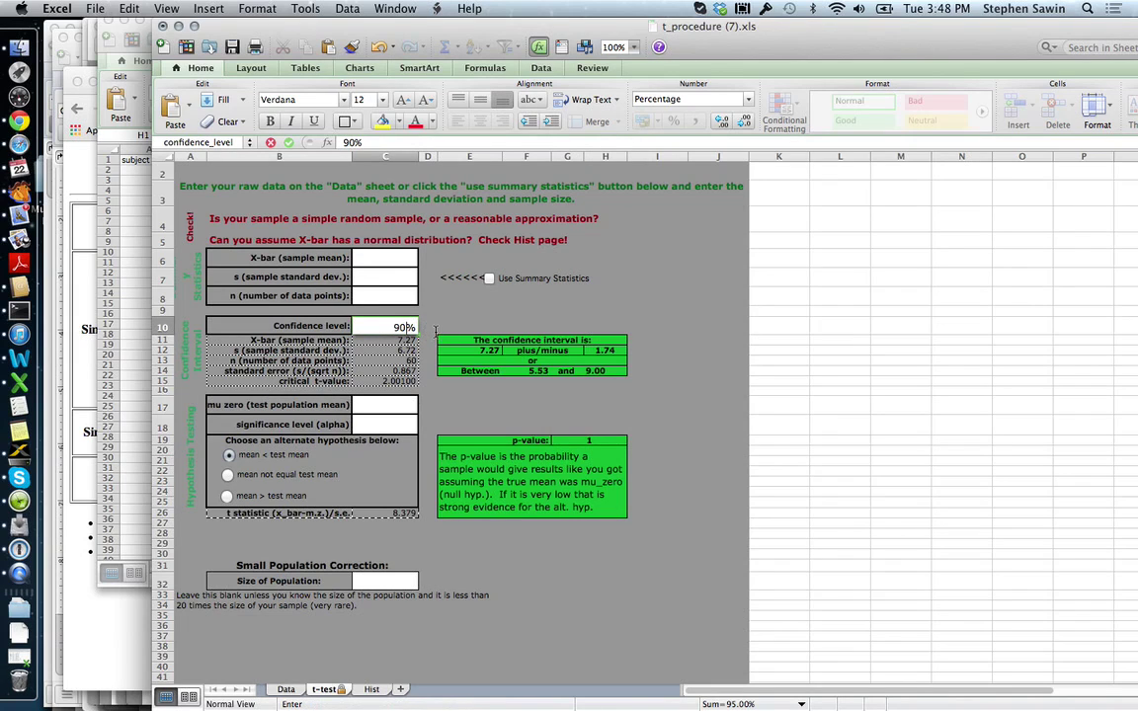
{"action": "left_click", "coordinate": [435, 332]}
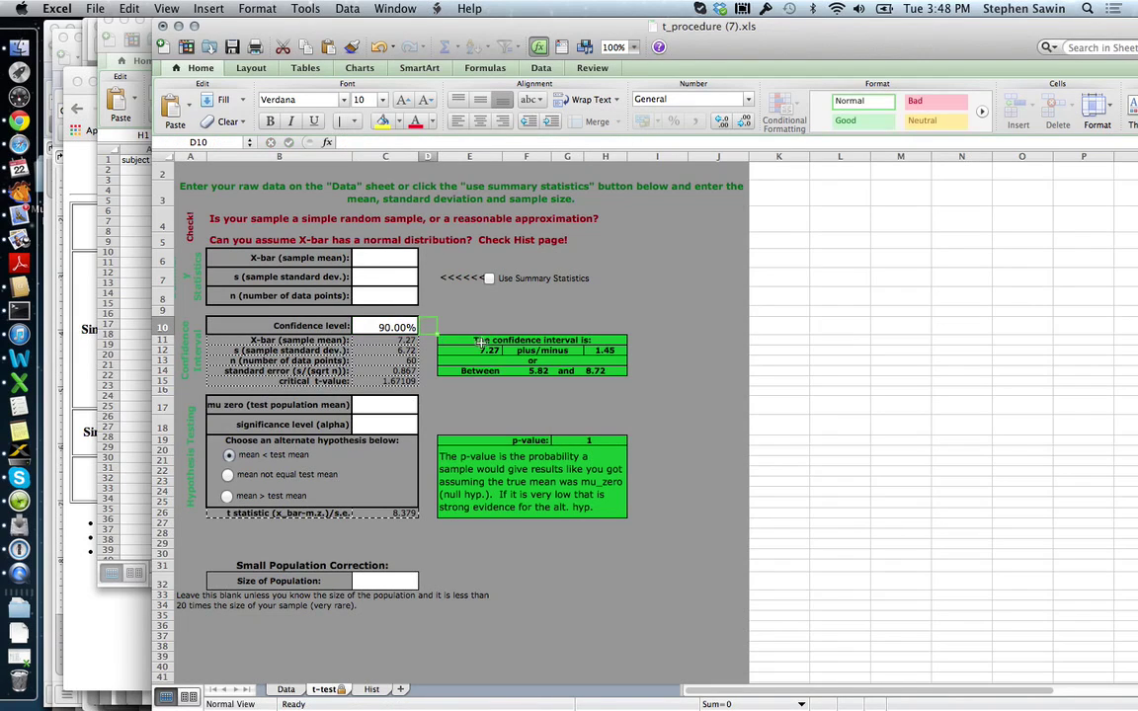
- Examine the resulting confidence interval along with the sample mean, standard deviation, standard error and critical t-value
{"action": "left_click", "coordinate": [464, 350]}
{"action": "left_click_drag", "start_coordinate": [464, 351], "coordinate": [605, 353]}
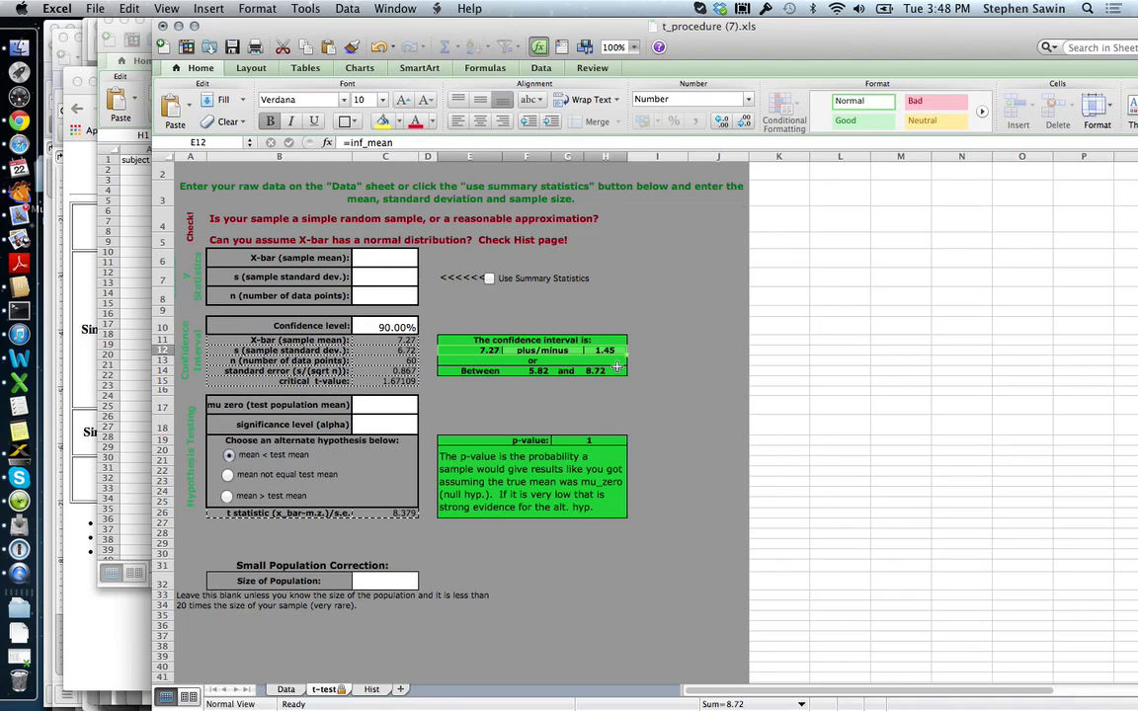
{"action": "left_click", "coordinate": [409, 338]}
{"action": "left_click", "coordinate": [407, 350]}
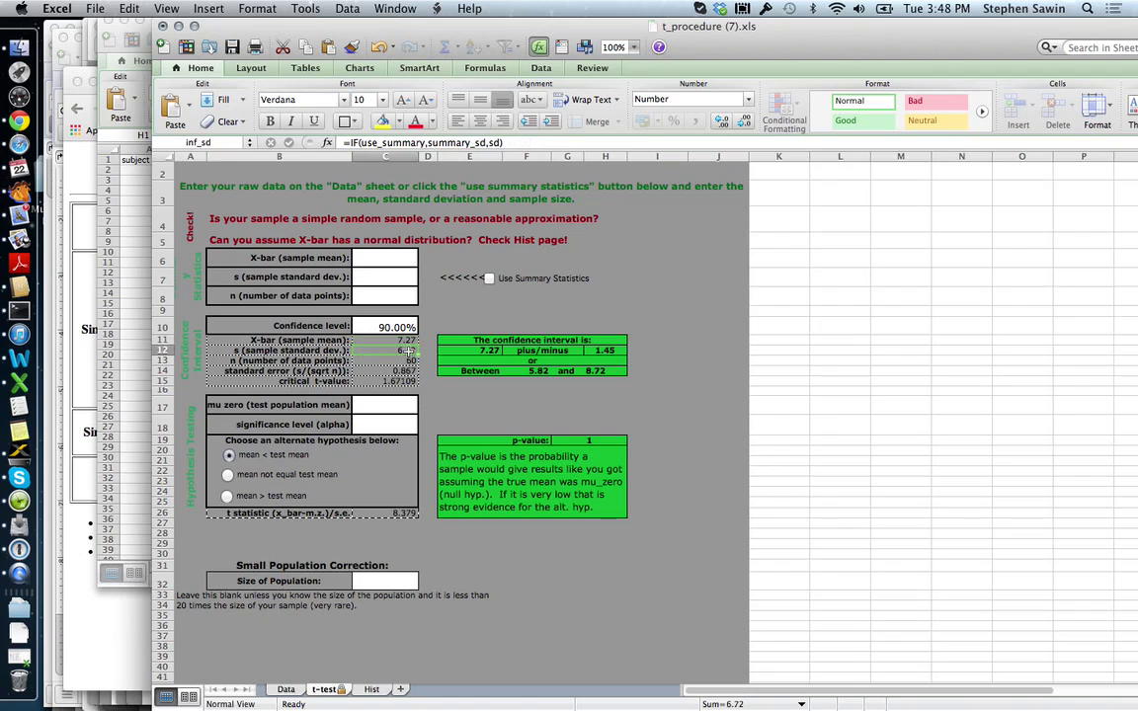
{"action": "left_click", "coordinate": [401, 372]}
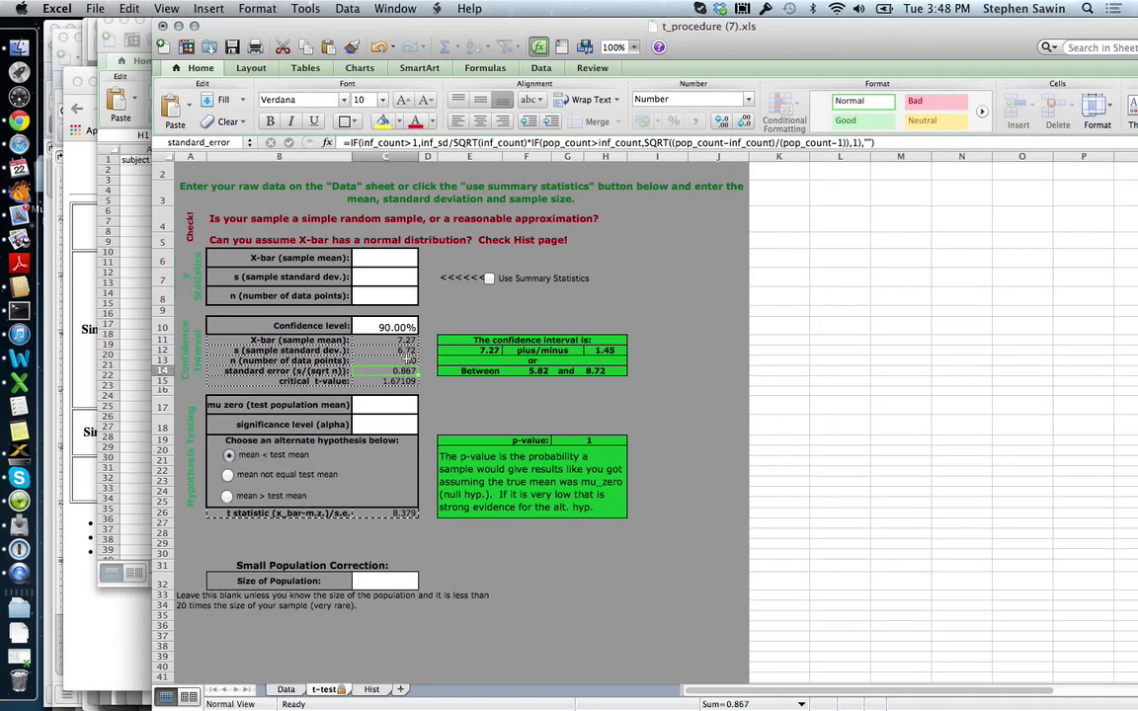
{"action": "left_click", "coordinate": [409, 381]}
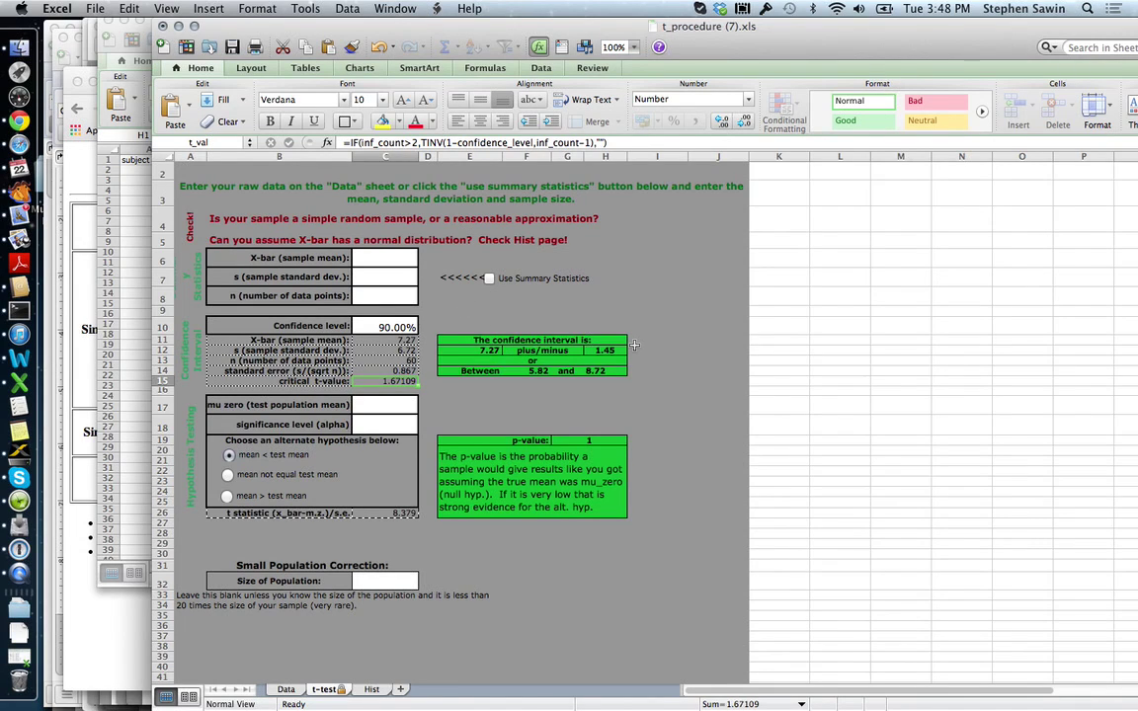
- Switch to lect20slides.pdf in Preview, show it as a full-screen slideshow and advance to the example's answer
{"action": "left_click", "coordinate": [19, 240]}
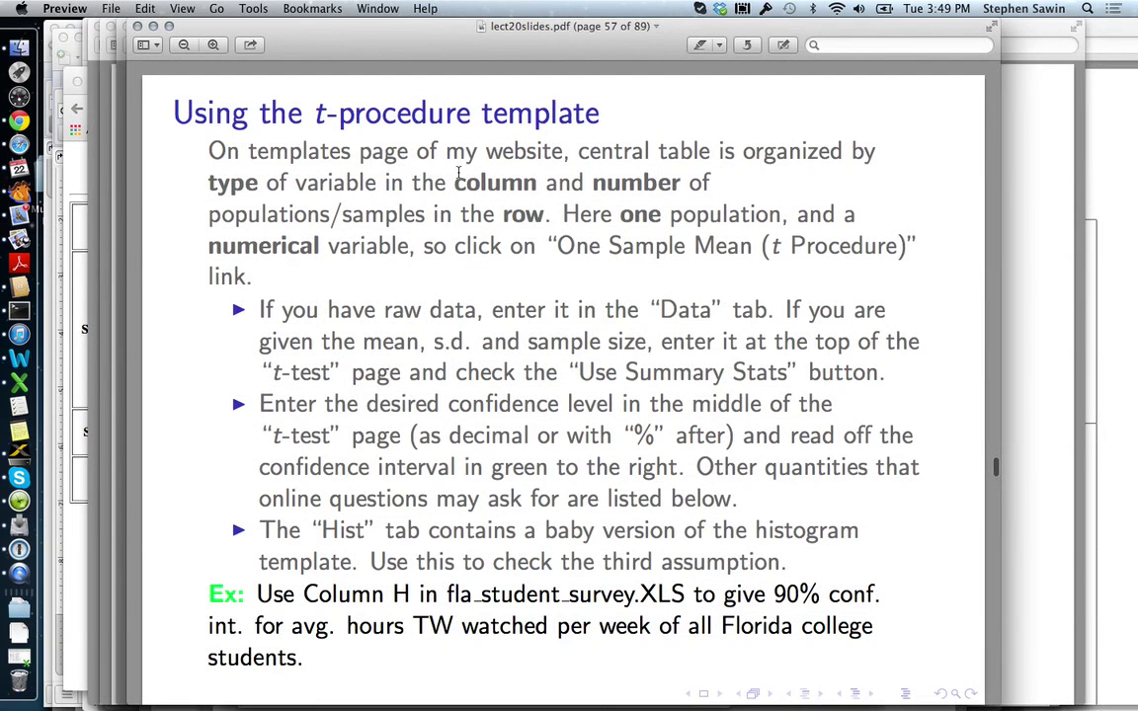
{"action": "key", "text": "ctrl+super+f"}
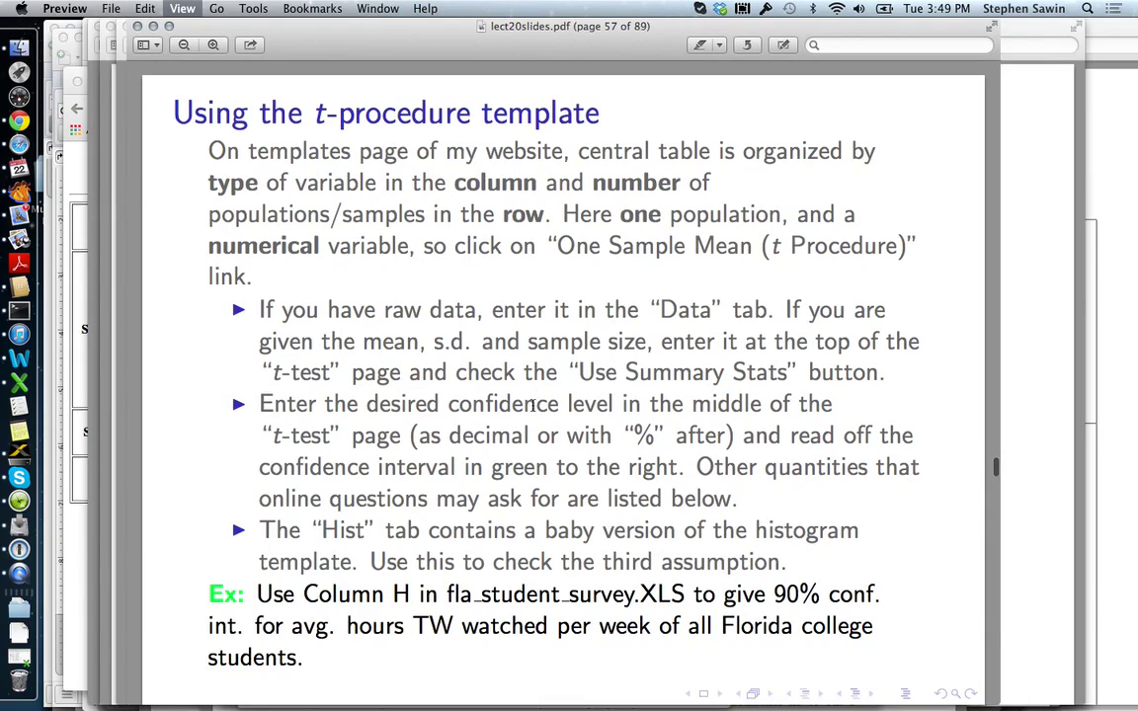
{"action": "key", "text": "ctrl+super+f"}
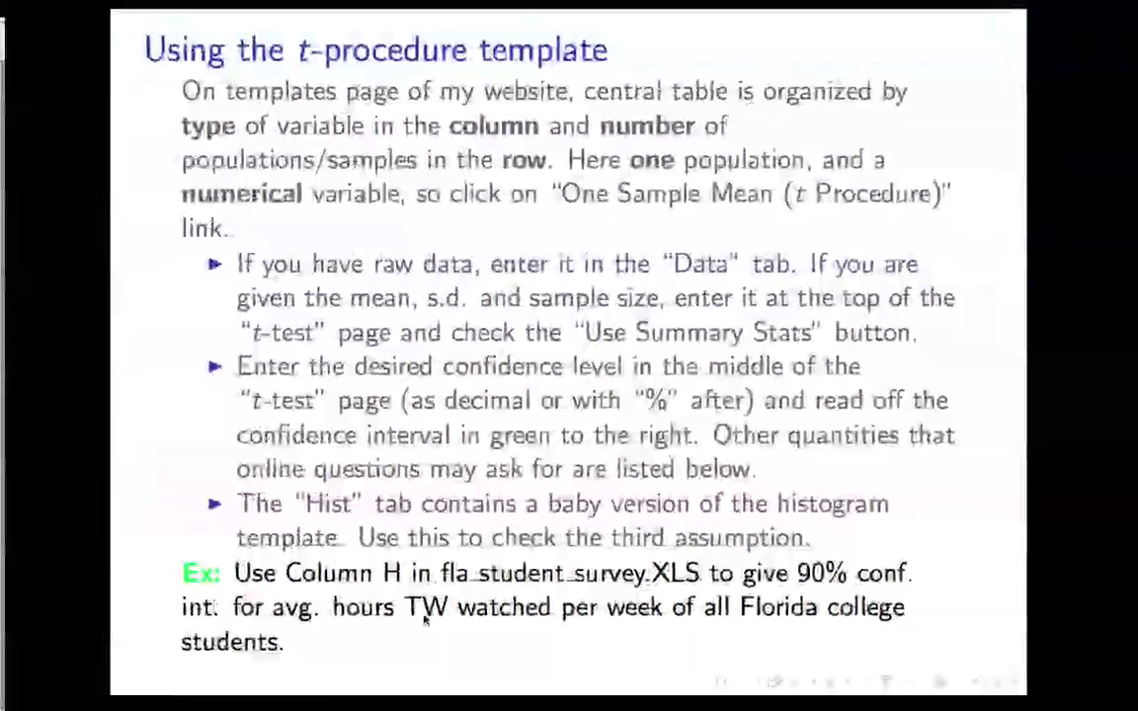
{"action": "left_click", "coordinate": [694, 596]}
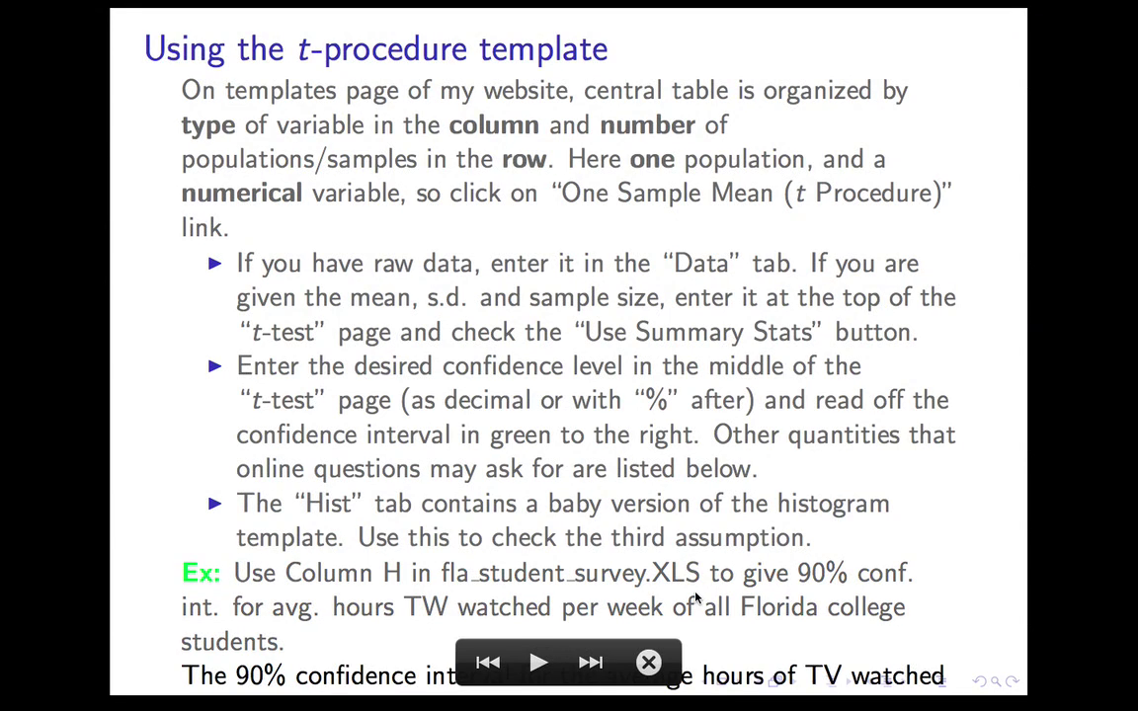